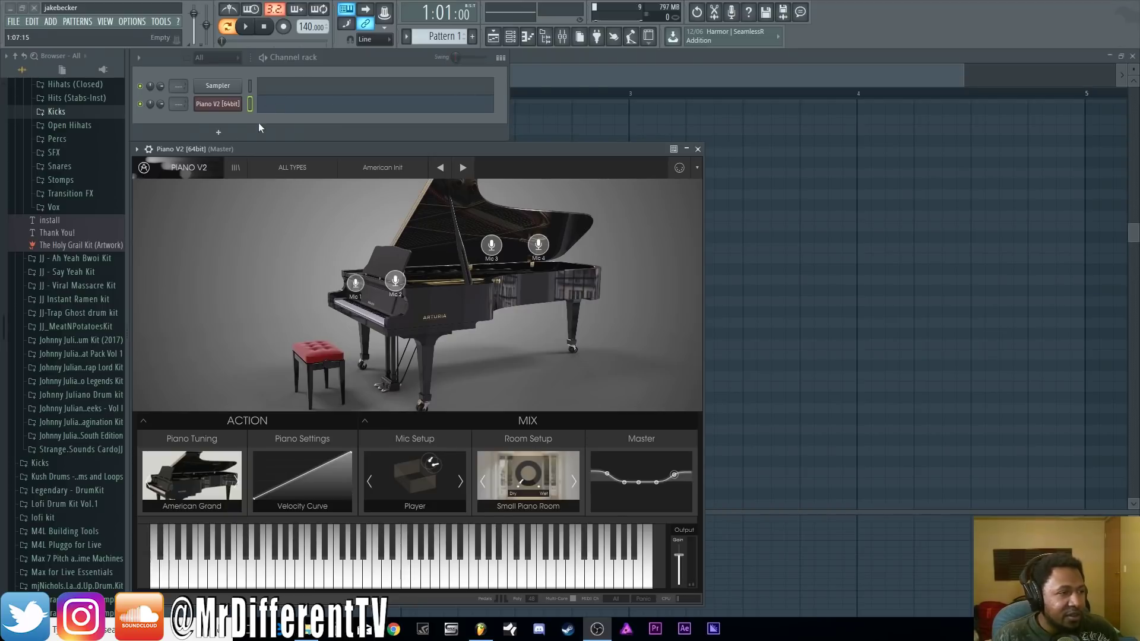
# Open the piano roll for the Piano V2 channel.
pyautogui.click(276, 110)
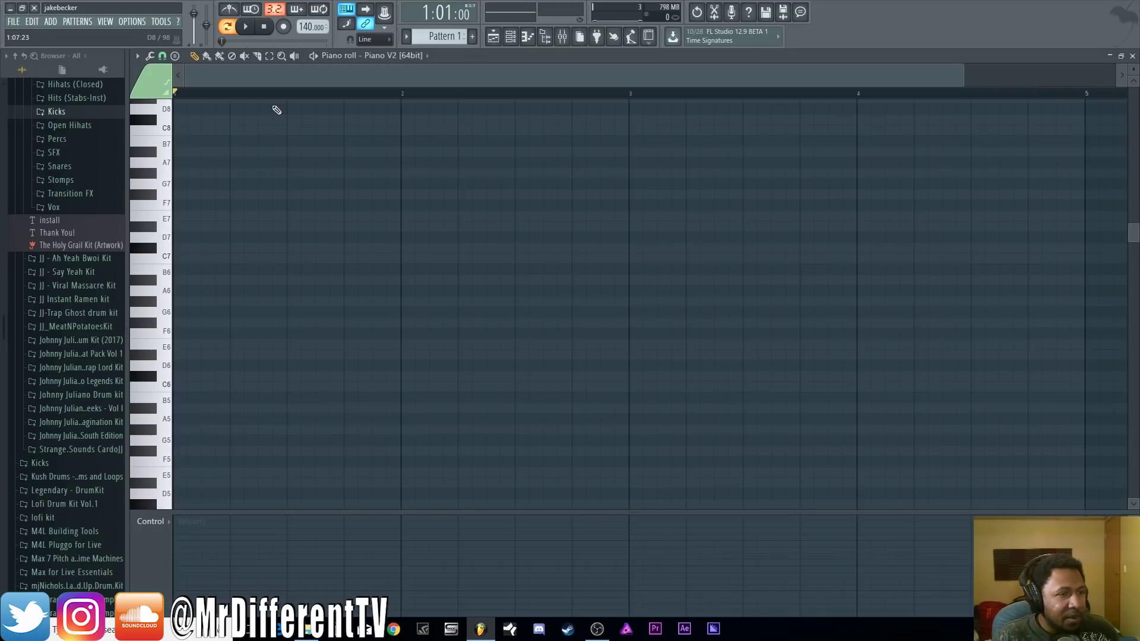
pyautogui.press('F6')
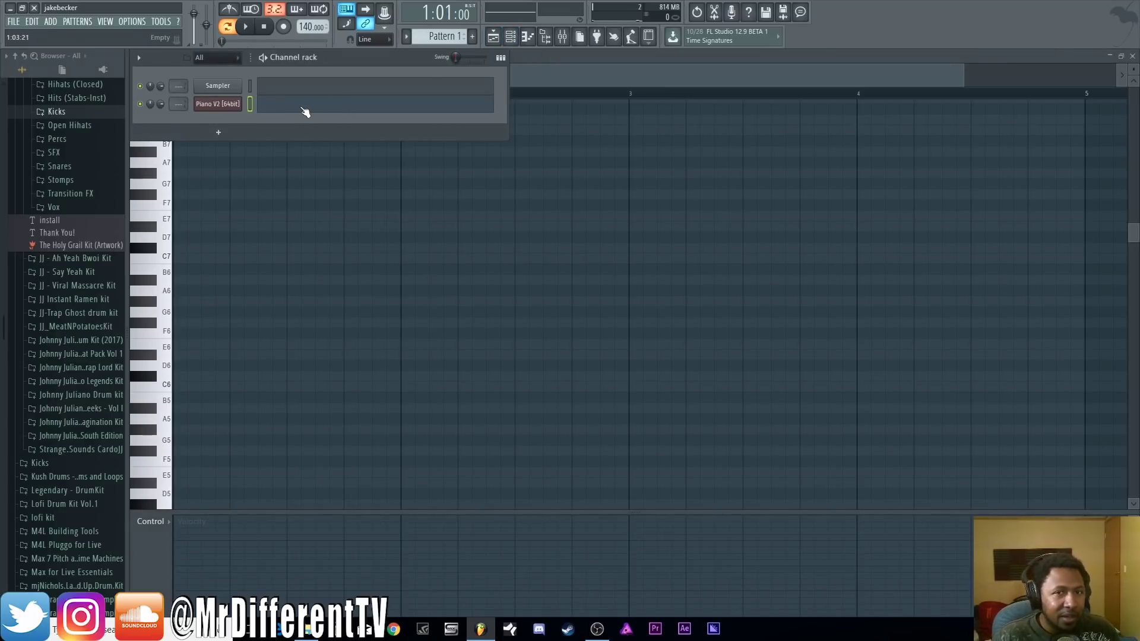
pyautogui.click(301, 111)
pyautogui.click(301, 111)
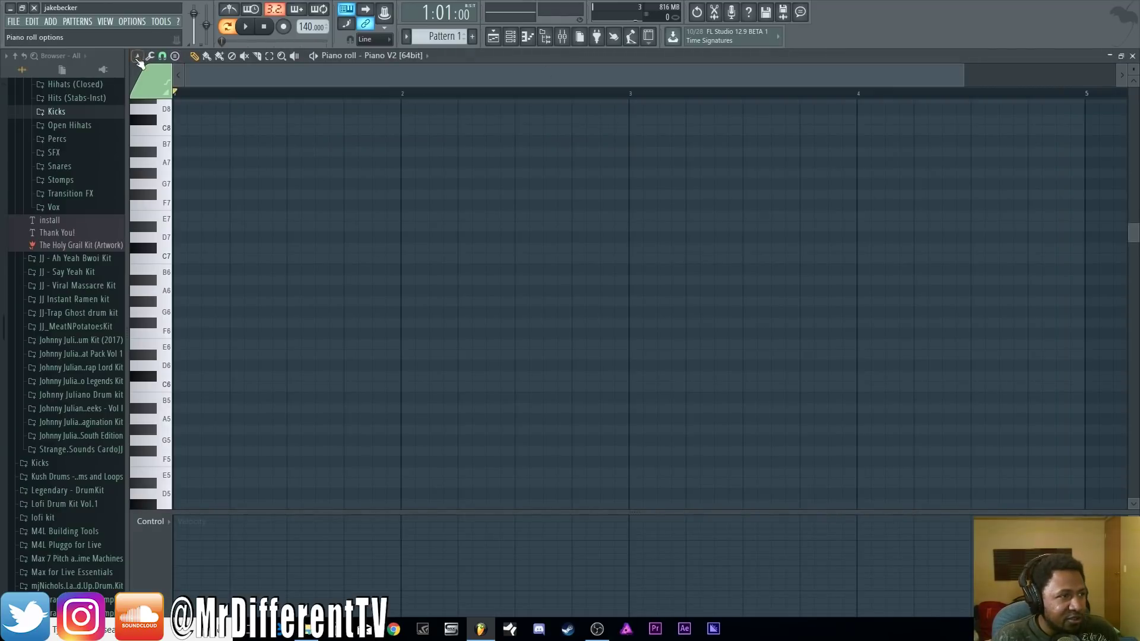
# Turn on scale highlighting in Helpers for C# Minor Melodic.
pyautogui.click(140, 58)
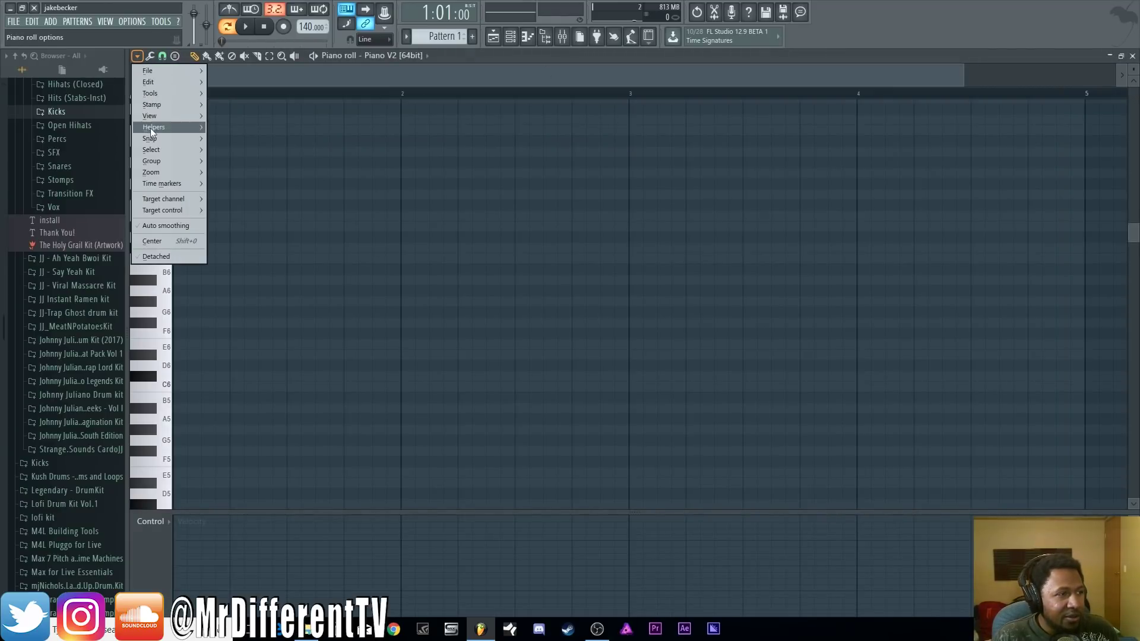
pyautogui.moveTo(161, 128)
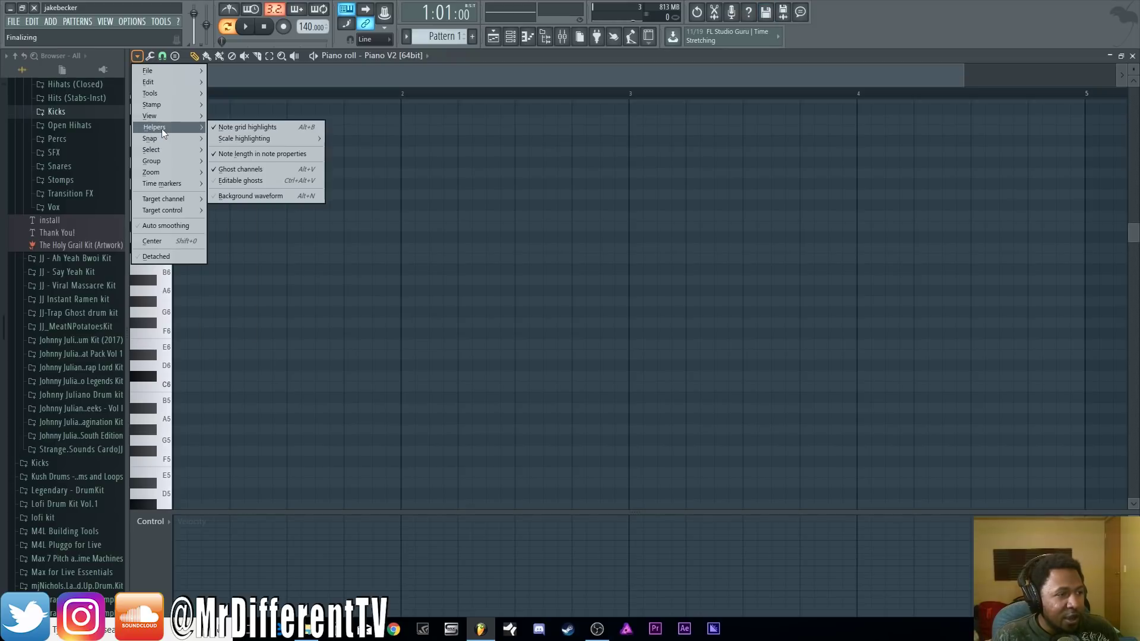
pyautogui.moveTo(219, 141)
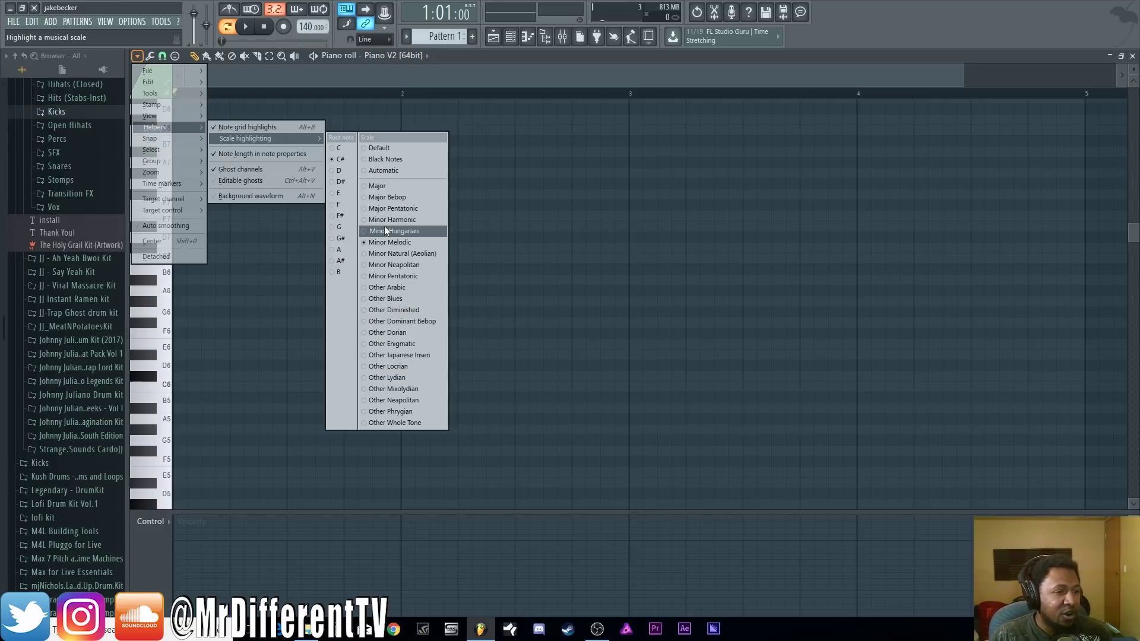
pyautogui.click(401, 244)
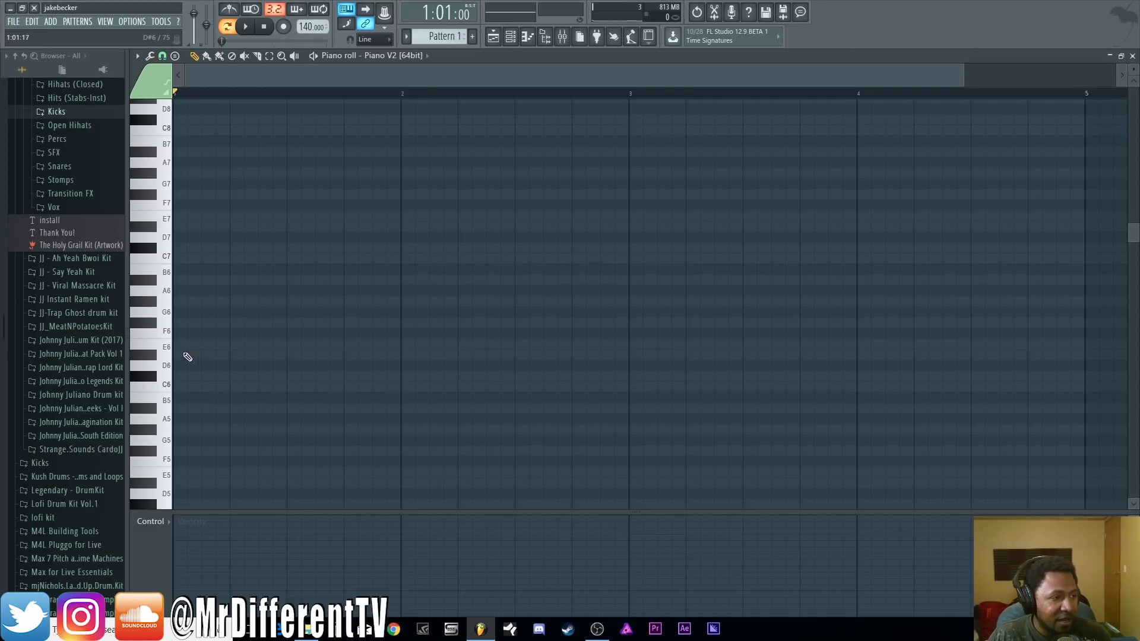
# Draw a rising one-beat run D#6, E6, F#6, G#6, A#6, C7, C#7, D#7.
pyautogui.click(179, 356)
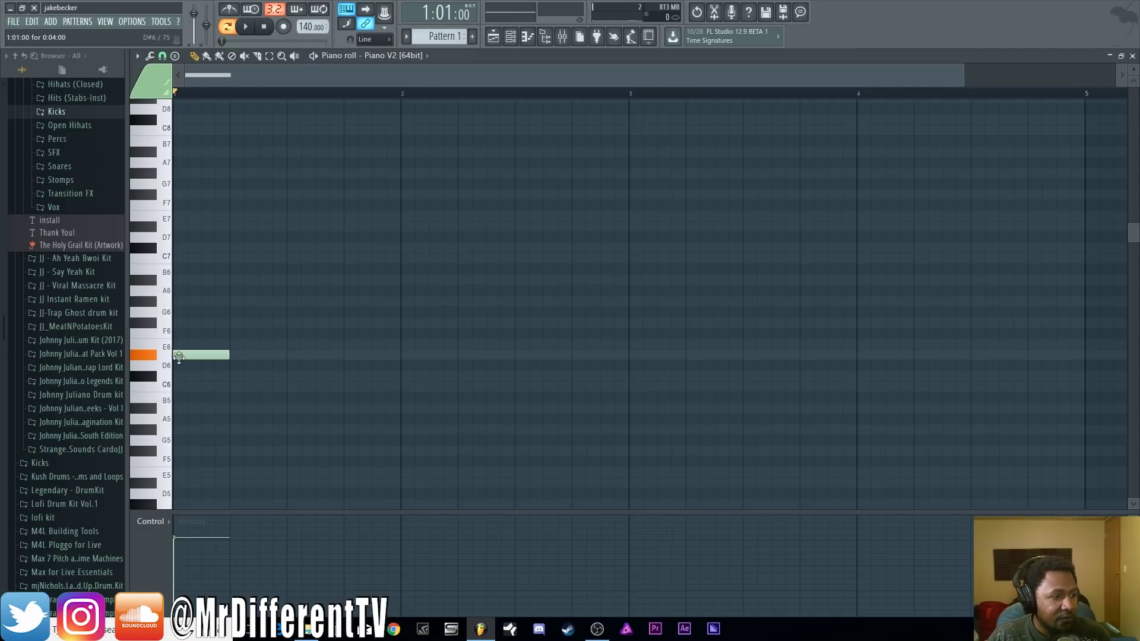
pyautogui.click(234, 344)
pyautogui.click(291, 322)
pyautogui.click(350, 302)
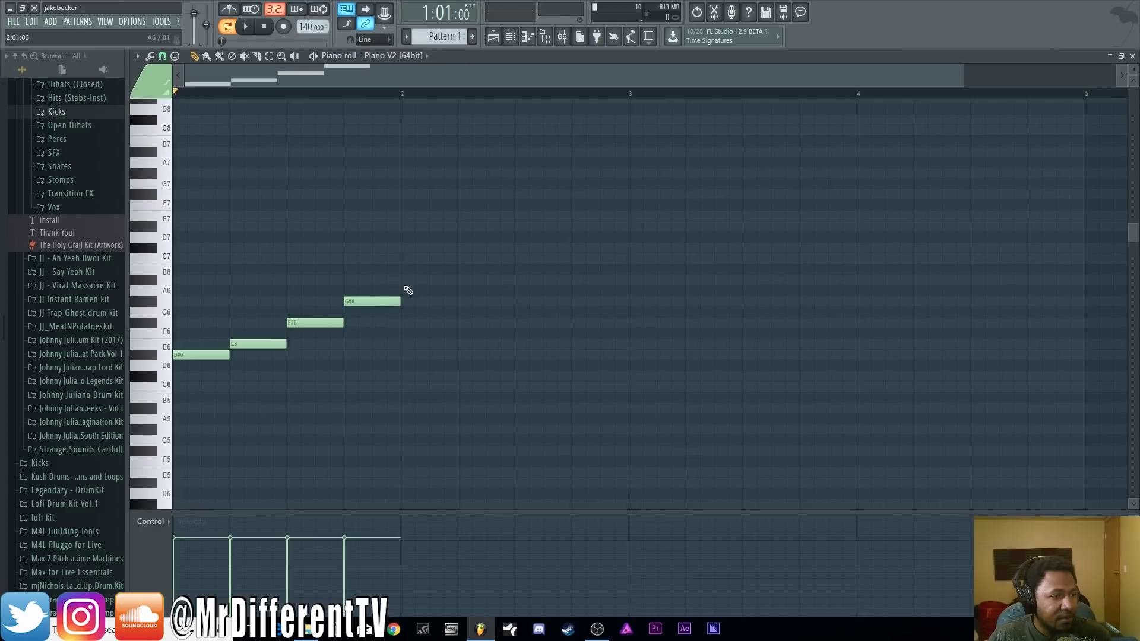
pyautogui.click(418, 280)
pyautogui.moveTo(446, 276); pyautogui.dragTo(432, 275)
pyautogui.click(461, 259)
pyautogui.click(518, 248)
pyautogui.click(582, 227)
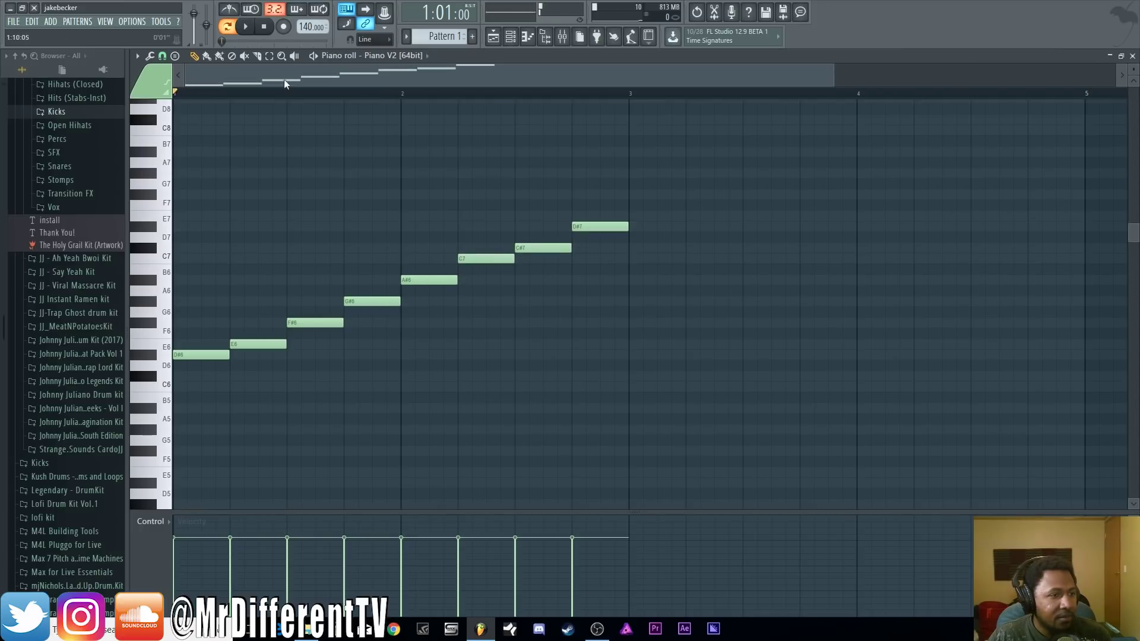
# Play the run back, then add a C6 note at the start of bar 1.
pyautogui.click(245, 27)
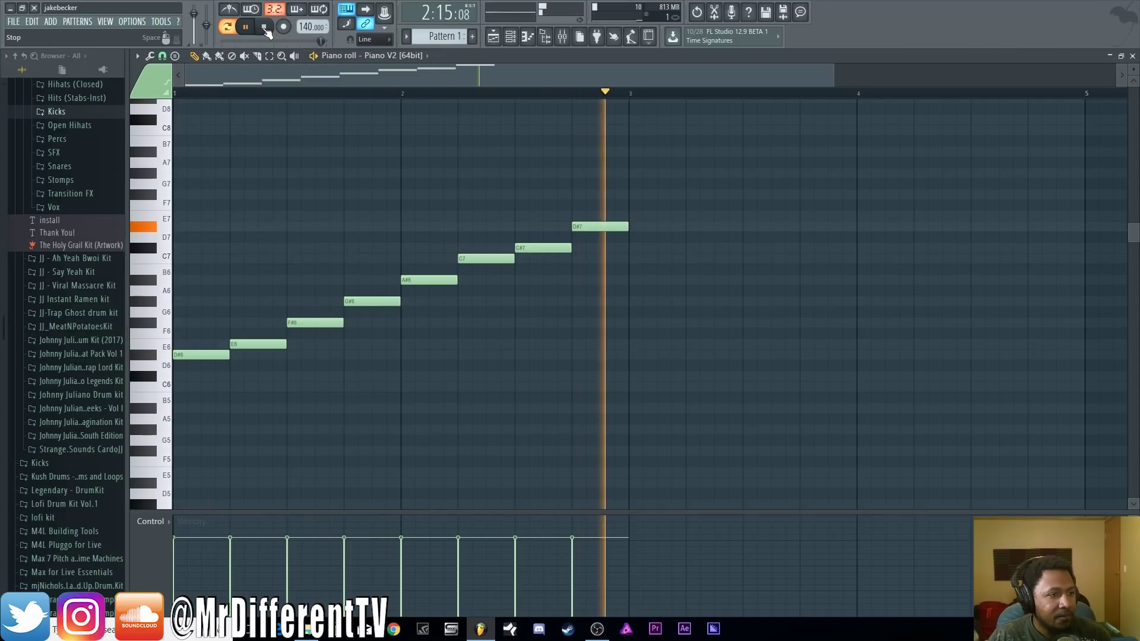
pyautogui.click(264, 26)
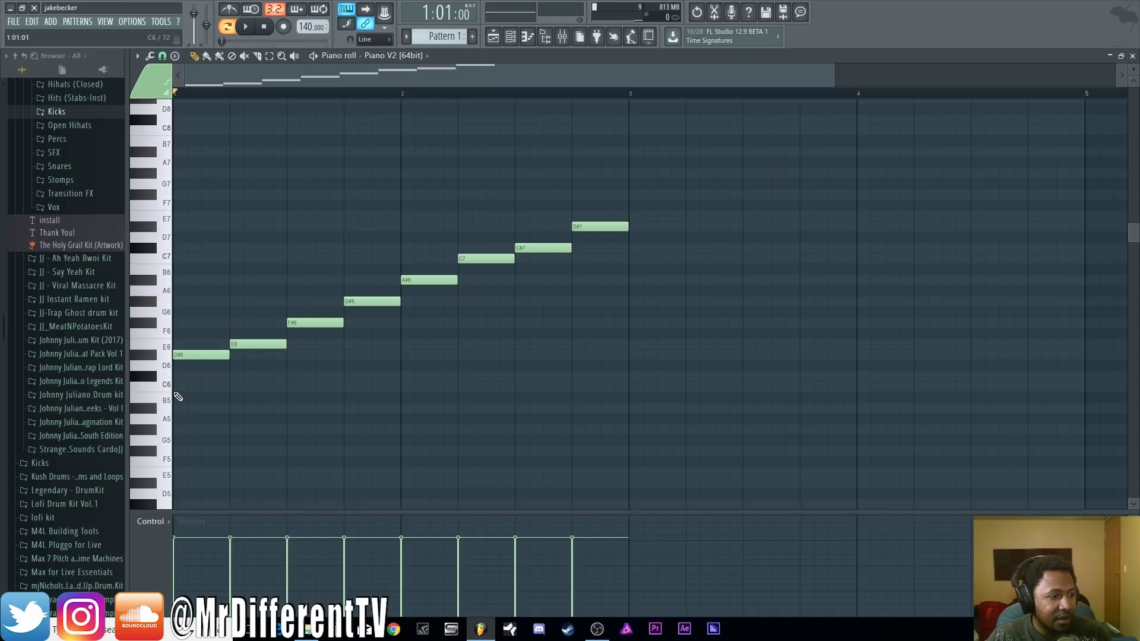
pyautogui.click(178, 387)
# Delete all eight notes of the D#6–D#7 run, keeping C6.
pyautogui.rightClick(259, 344)
pyautogui.rightClick(600, 226)
pyautogui.rightClick(543, 247)
pyautogui.rightClick(486, 259)
pyautogui.rightClick(429, 279)
pyautogui.rightClick(372, 301)
pyautogui.rightClick(314, 322)
pyautogui.rightClick(203, 356)
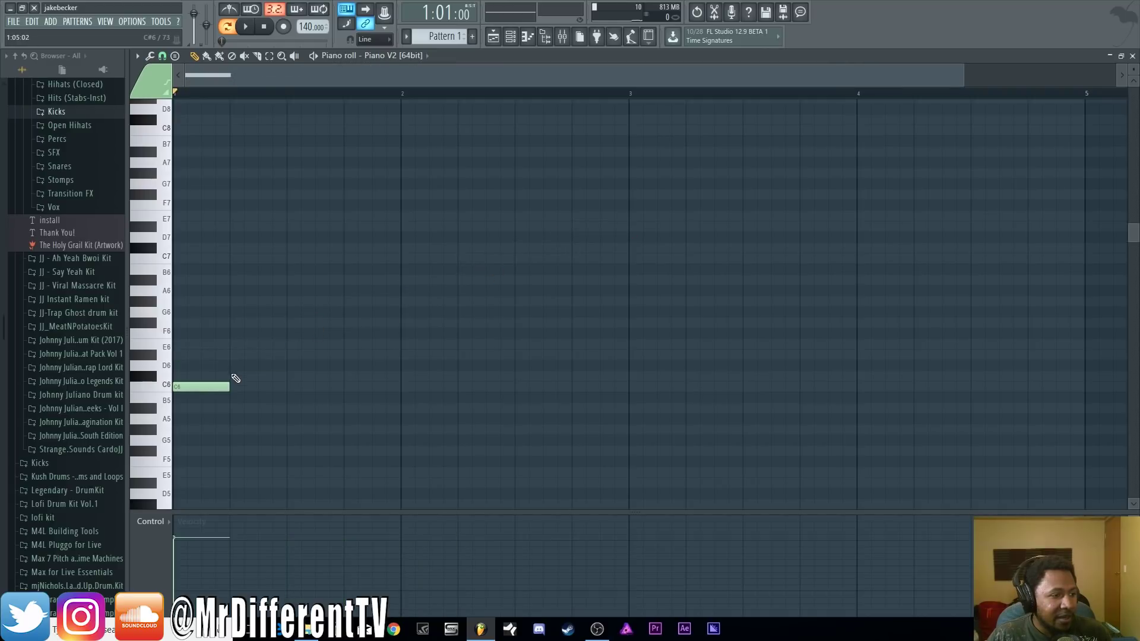
# Try a short C#6, D#6, E6 run after C6, play it, then delete it.
pyautogui.click(234, 376)
pyautogui.click(304, 355)
pyautogui.moveTo(333, 352); pyautogui.dragTo(318, 352)
pyautogui.click(356, 344)
pyautogui.press('space')
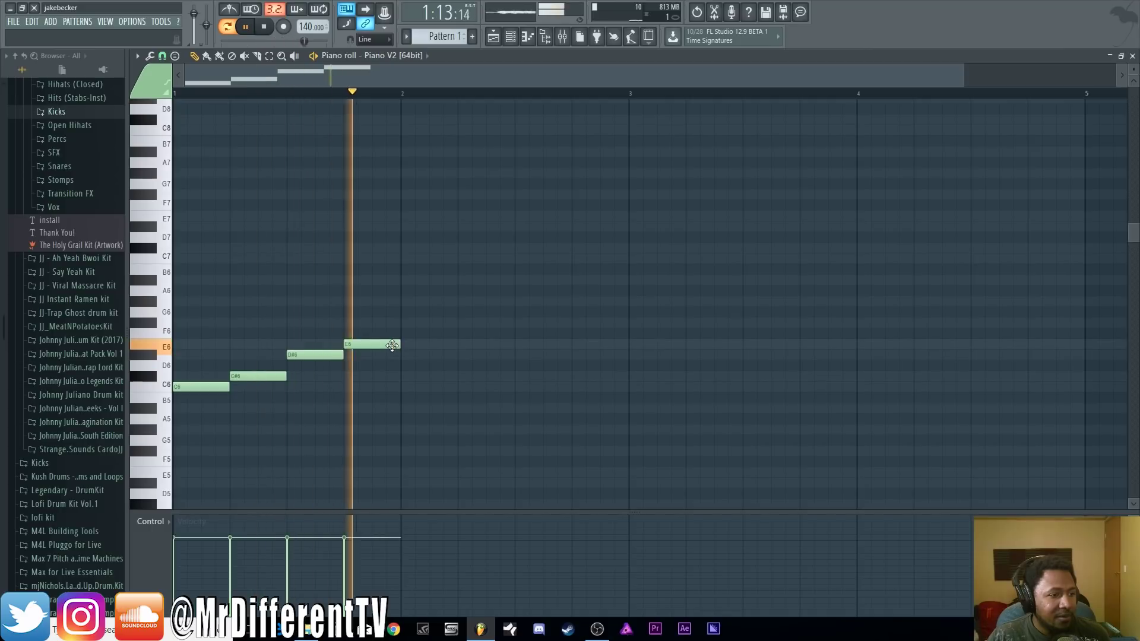
pyautogui.press('space')
pyautogui.rightClick(385, 343)
pyautogui.rightClick(315, 354)
pyautogui.rightClick(257, 376)
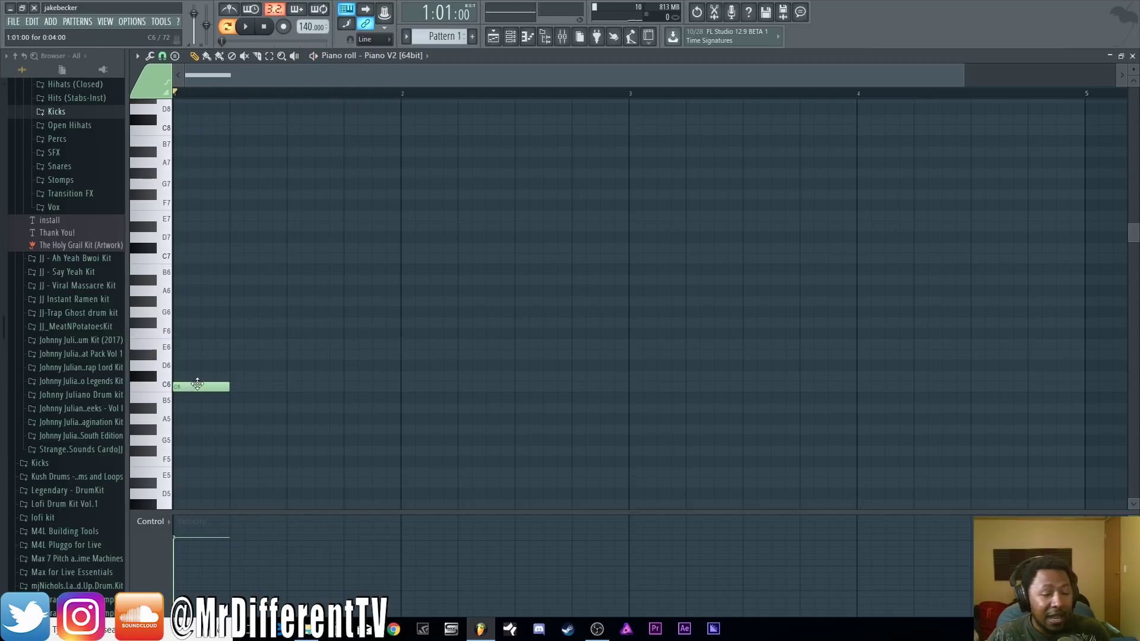
# Stack D#6 and G#6 above C6 at bar 1 and play the chord.
pyautogui.click(181, 355)
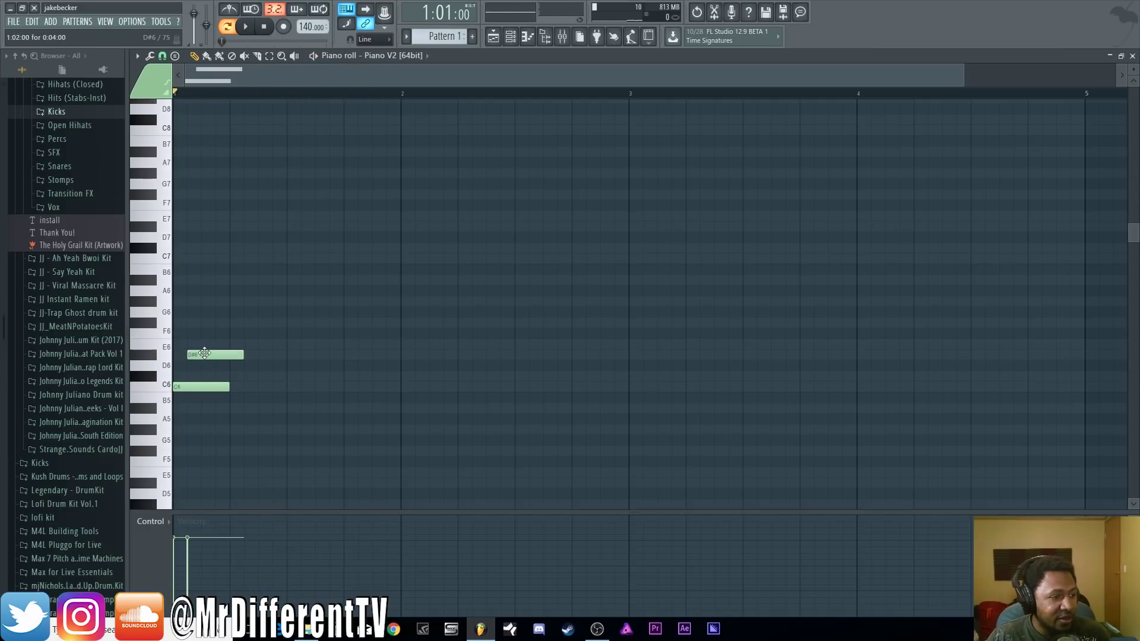
pyautogui.click(183, 323)
pyautogui.press('space')
pyautogui.press('space')
pyautogui.moveTo(189, 323); pyautogui.dragTo(189, 301)
pyautogui.press('space')
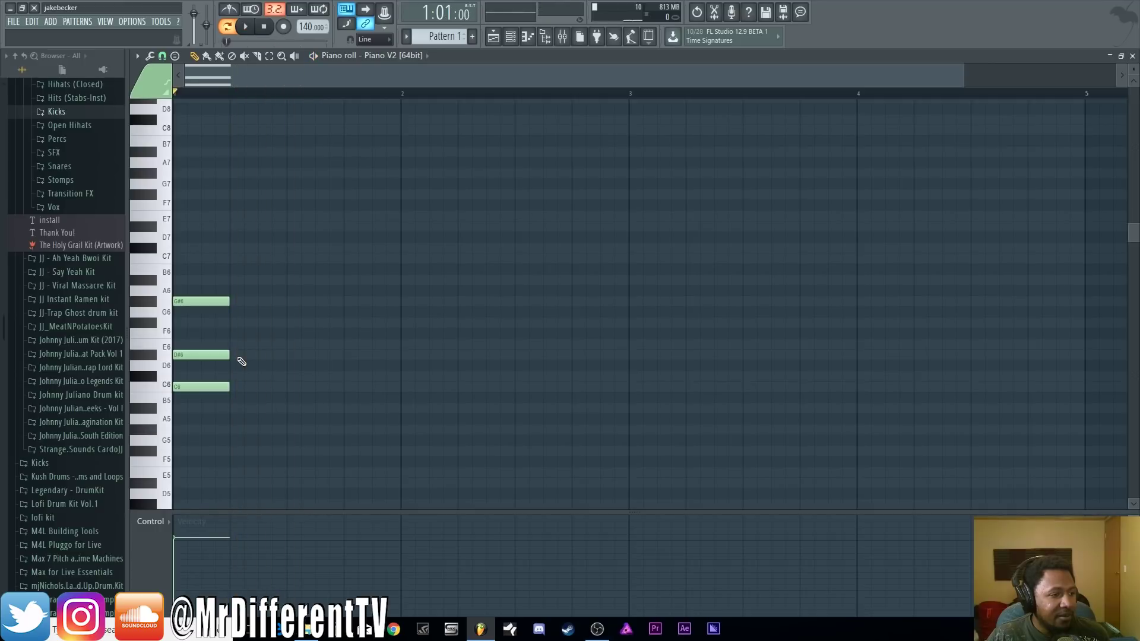
pyautogui.press('space')
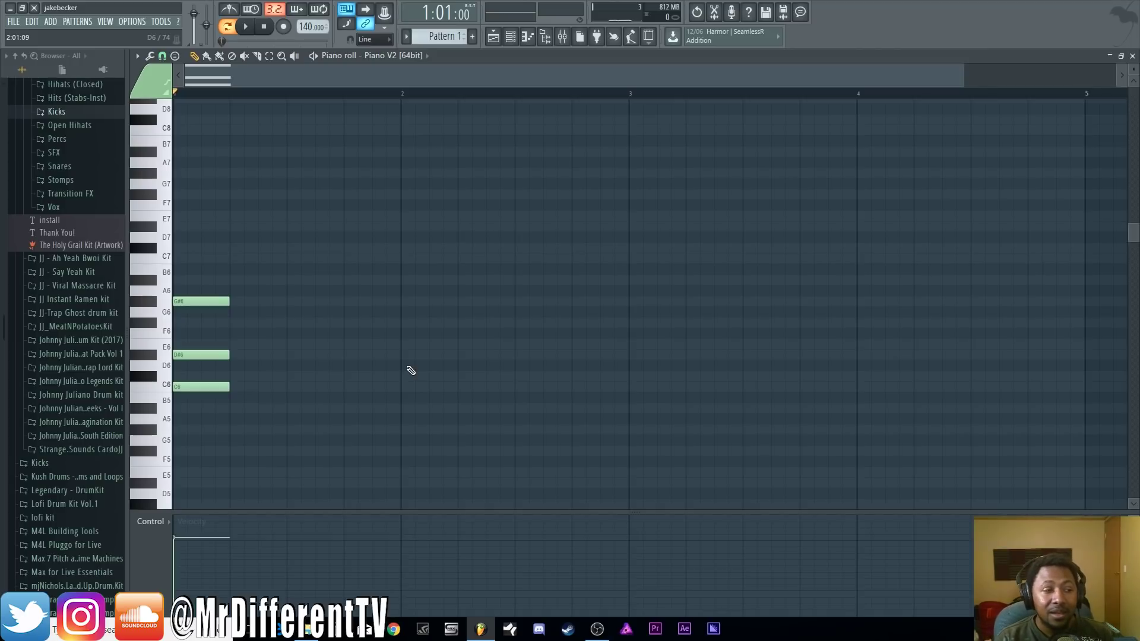
# Audition the chord with its middle note raised to E6, then restore D#6 and replay.
pyautogui.click(224, 352)
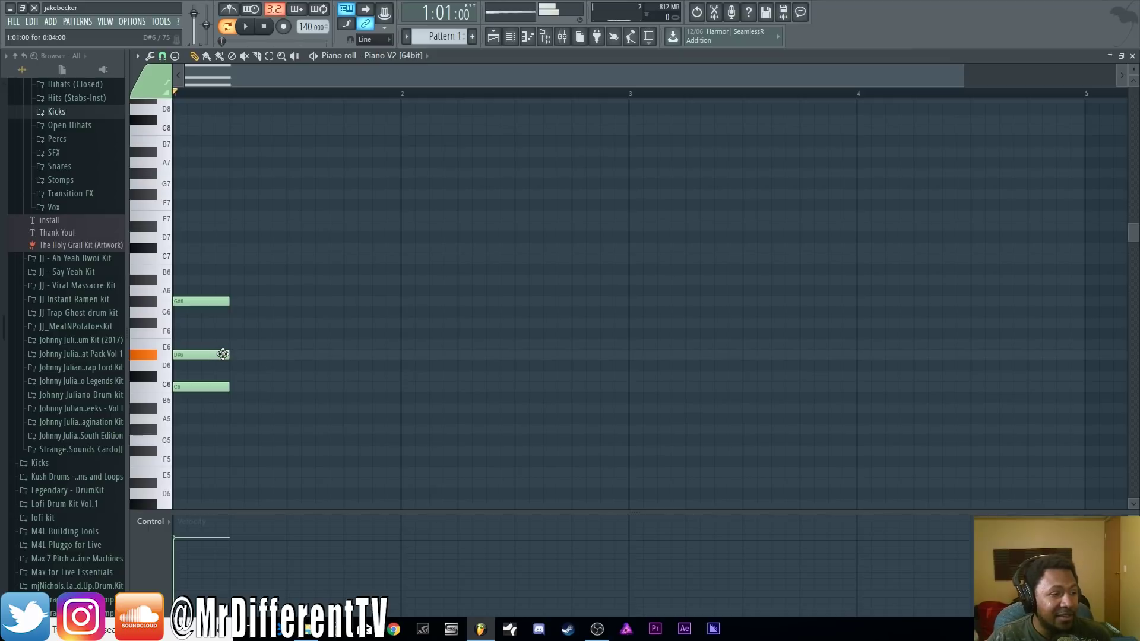
pyautogui.moveTo(225, 348); pyautogui.dragTo(224, 341)
pyautogui.press('space')
pyautogui.press('space')
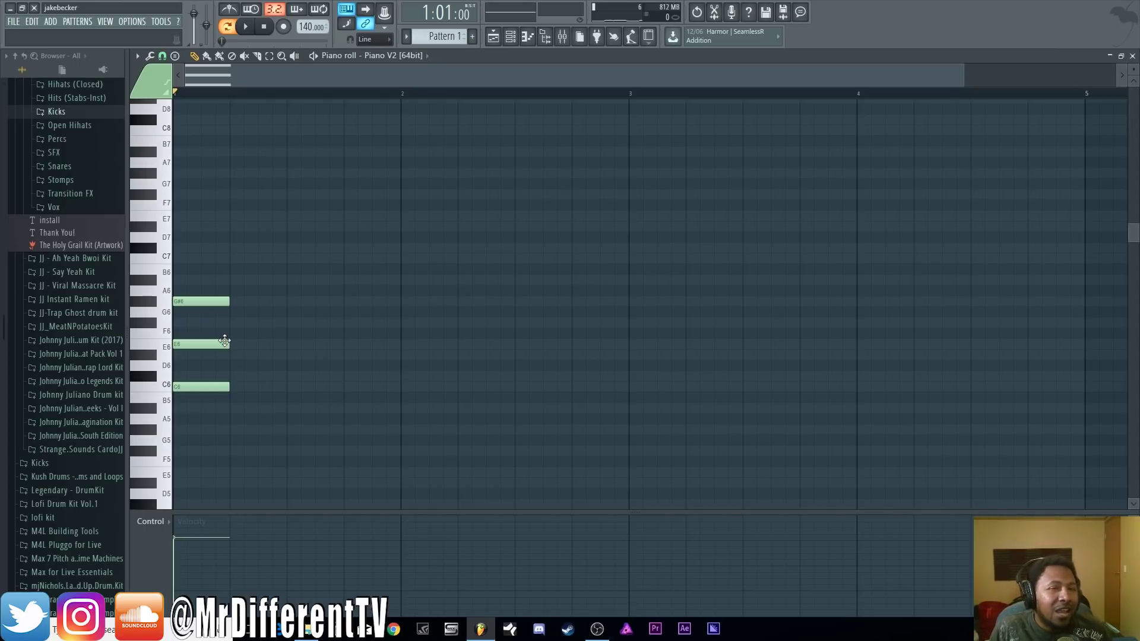
pyautogui.moveTo(225, 340); pyautogui.dragTo(224, 354)
pyautogui.press('space')
pyautogui.press('space')
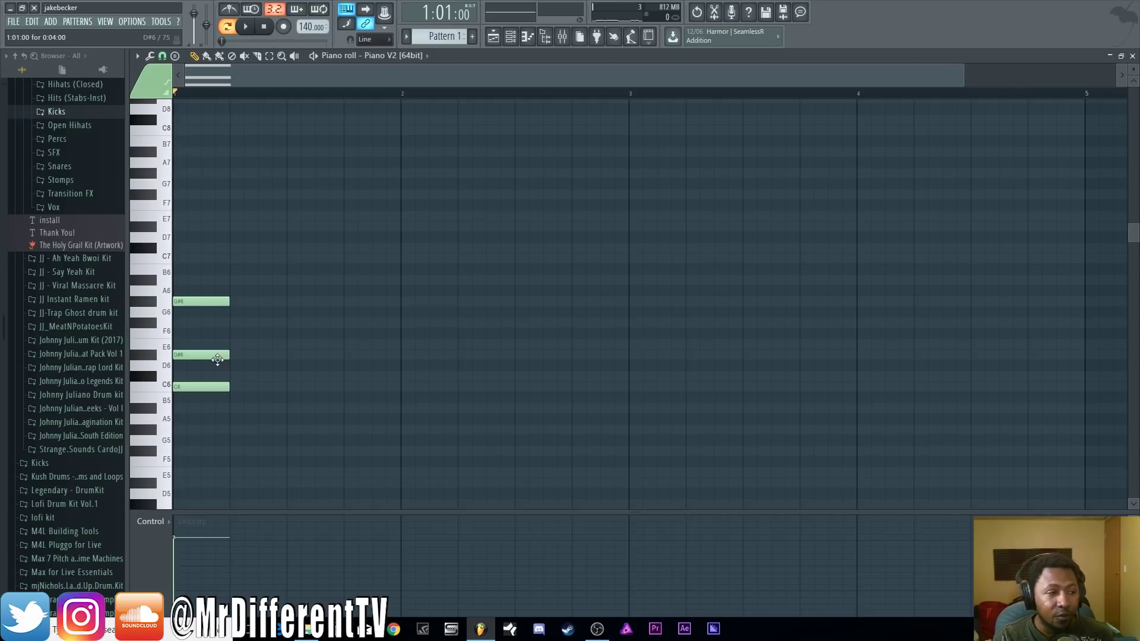
# Delete the C6, D#6 and G#6 chord notes from the Piano V2 roll.
pyautogui.rightClick(225, 301)
pyautogui.rightClick(223, 355)
pyautogui.rightClick(220, 387)
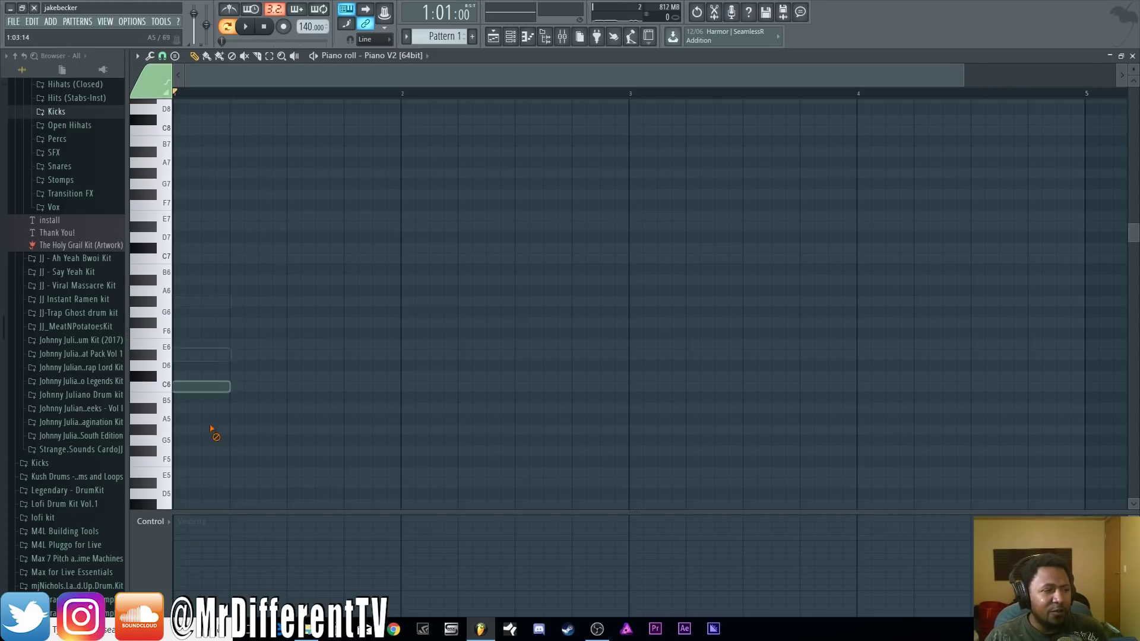
# Select the Sampler channel in the channel rack and open its piano roll.
pyautogui.click(511, 39)
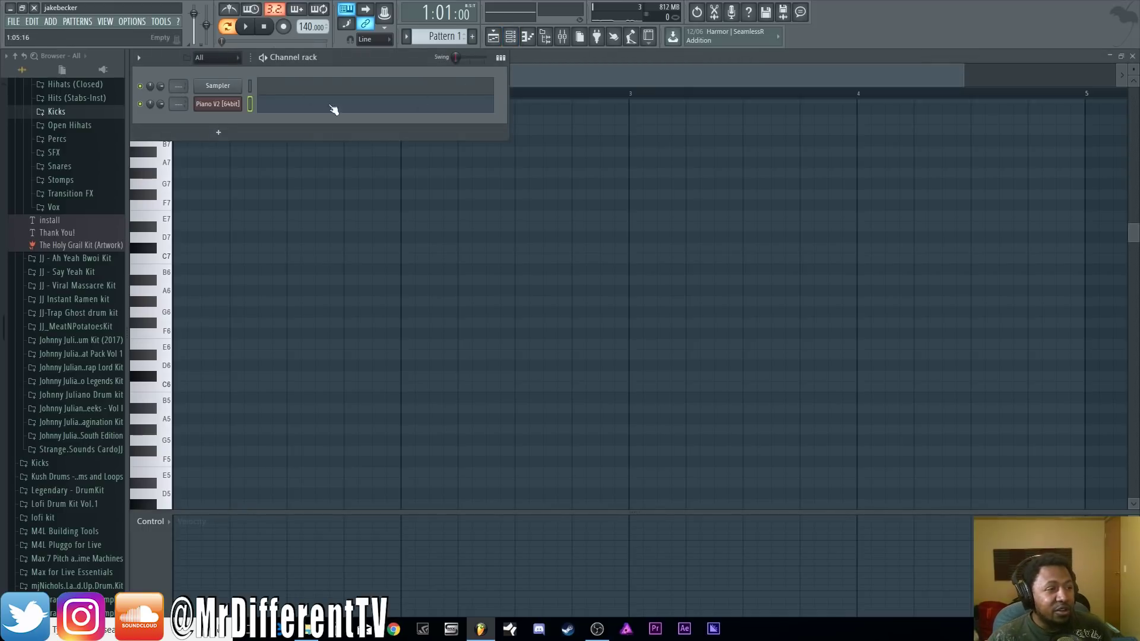
pyautogui.press('F6')
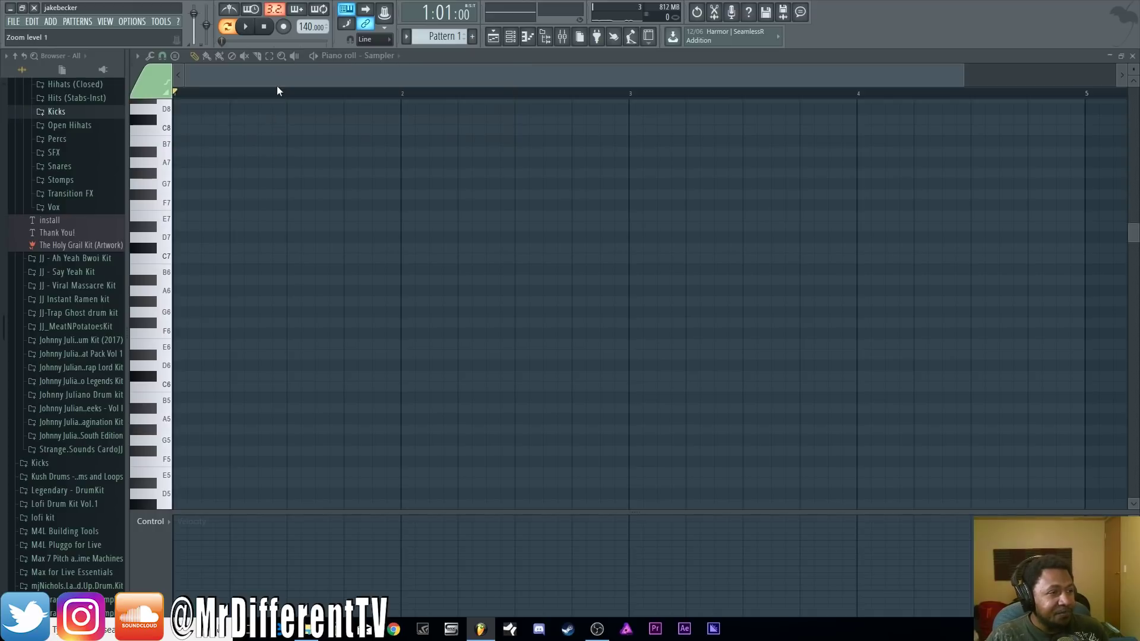
pyautogui.click(510, 37)
pyautogui.click(218, 86)
pyautogui.click(218, 86)
pyautogui.click(218, 87)
pyautogui.click(218, 86)
pyautogui.click(218, 86)
pyautogui.click(218, 86)
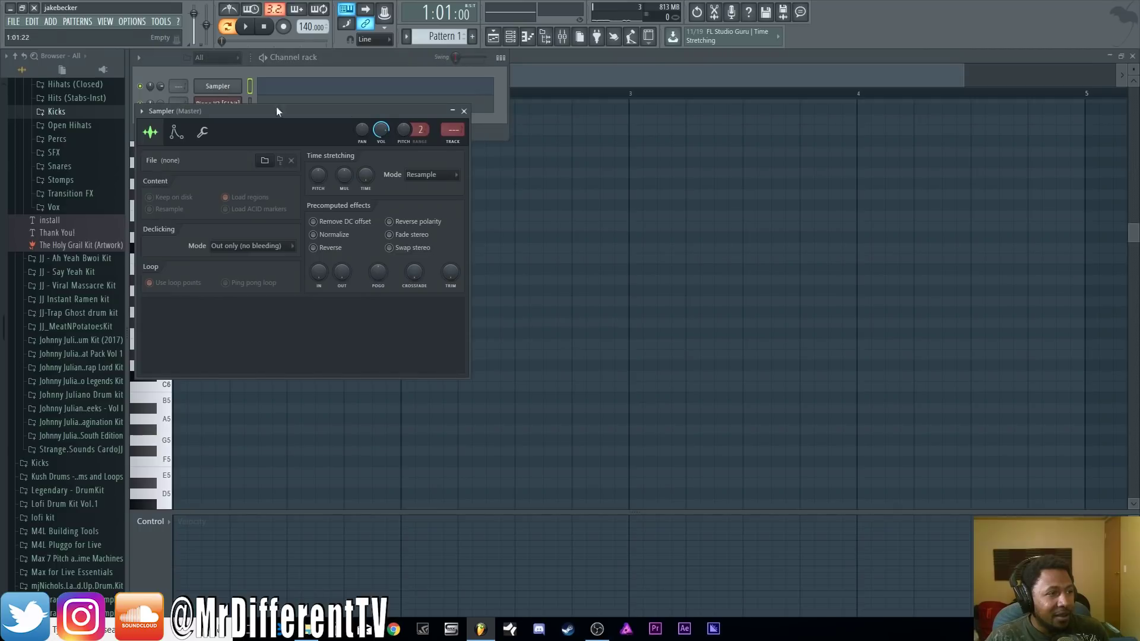
pyautogui.click(218, 86)
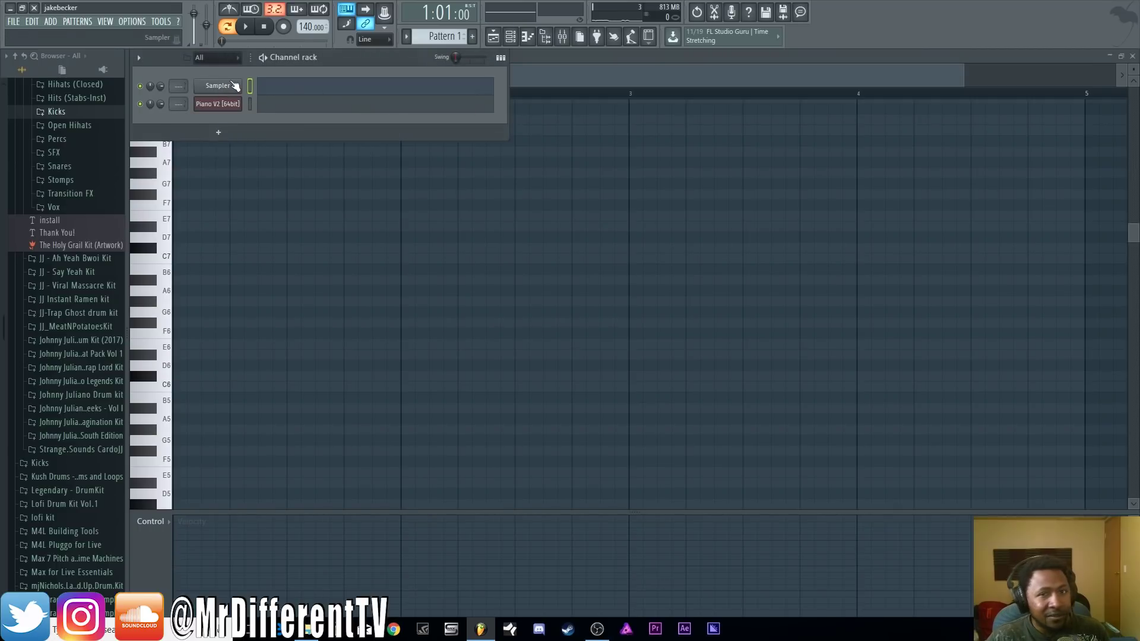
pyautogui.click(286, 93)
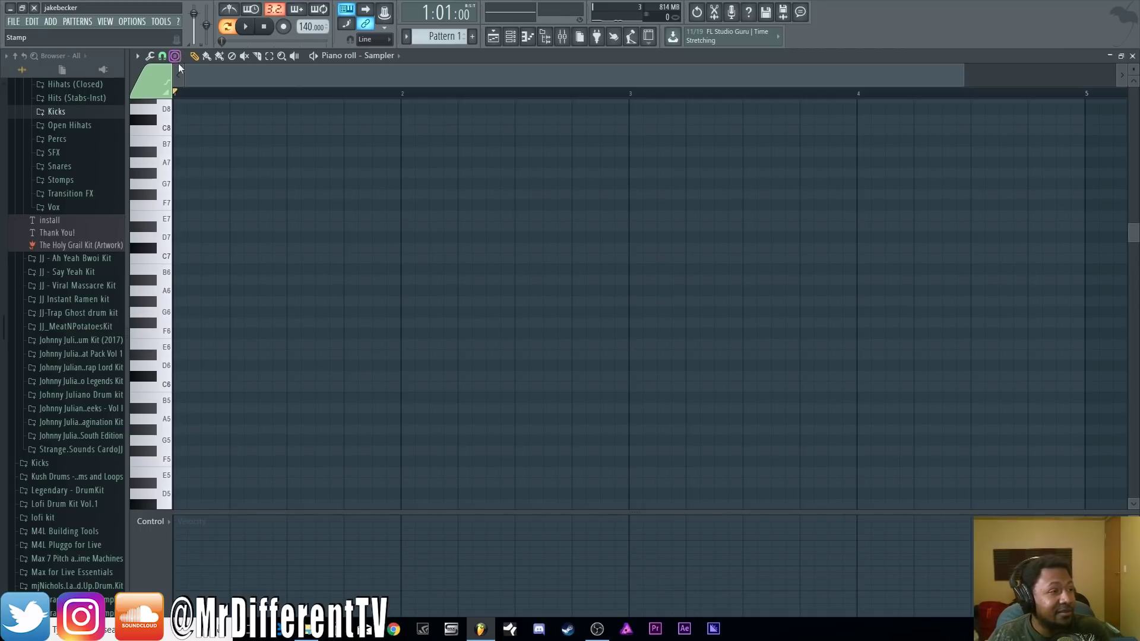
# Stamp a Minor Melodic scale on C#6 at the start of bar 1.
pyautogui.click(175, 56)
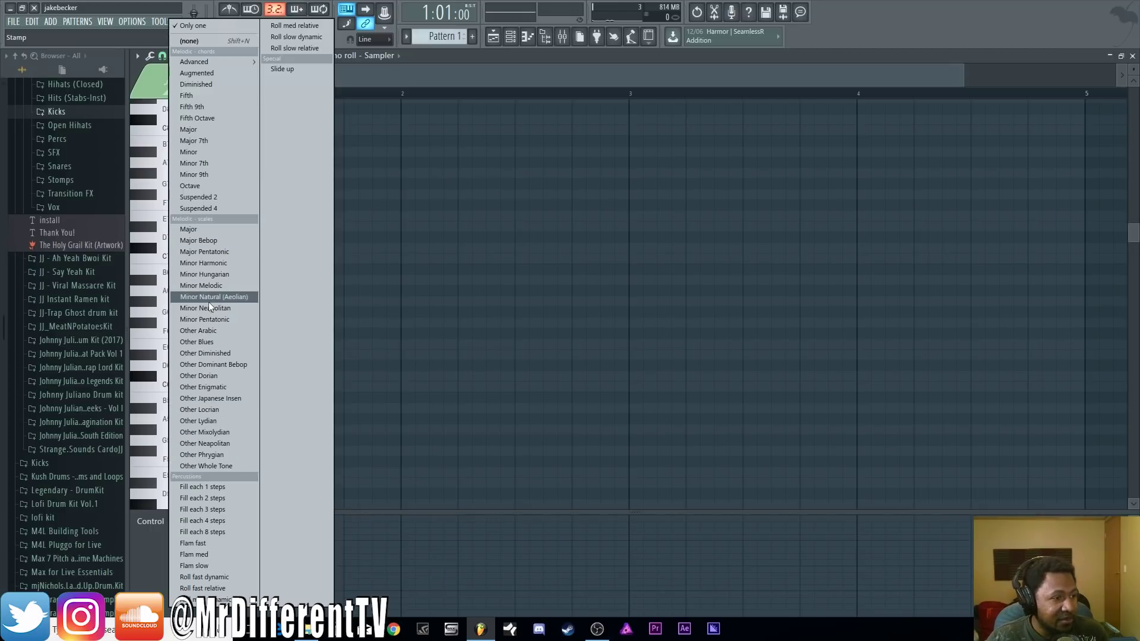
pyautogui.click(205, 286)
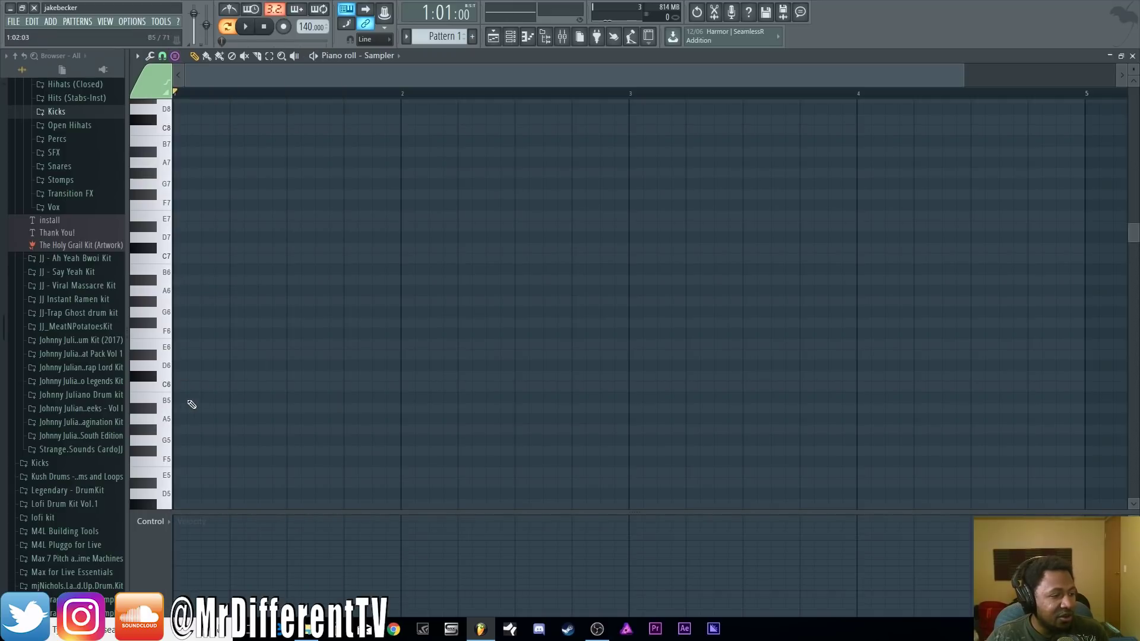
pyautogui.click(176, 378)
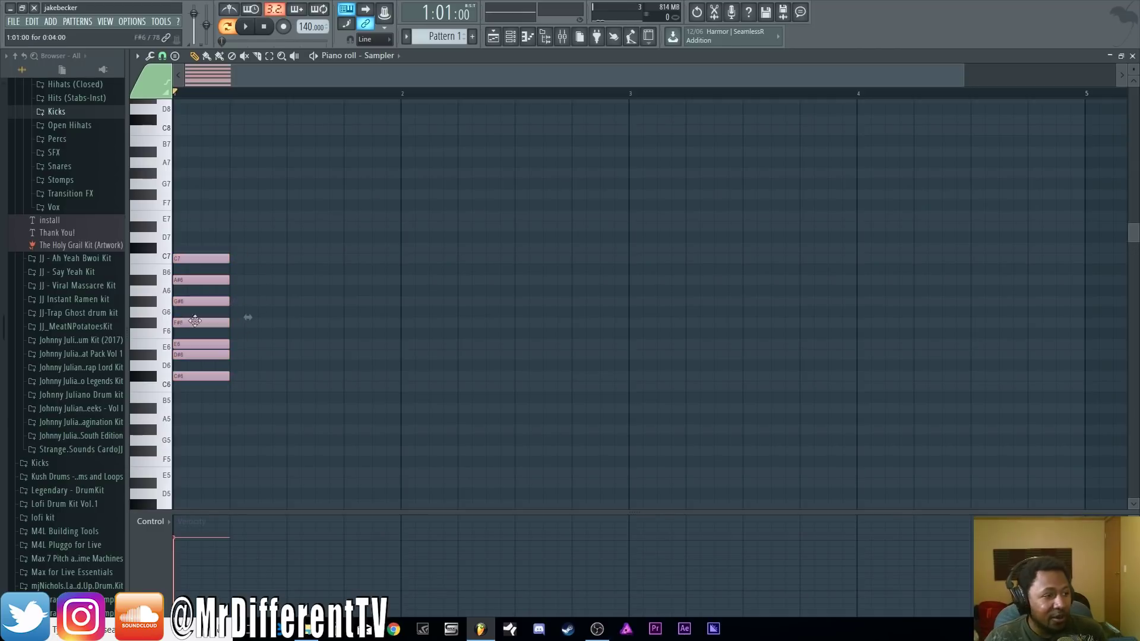
# Copy the seven scale notes up and down into several octaves.
pyautogui.click(178, 249)
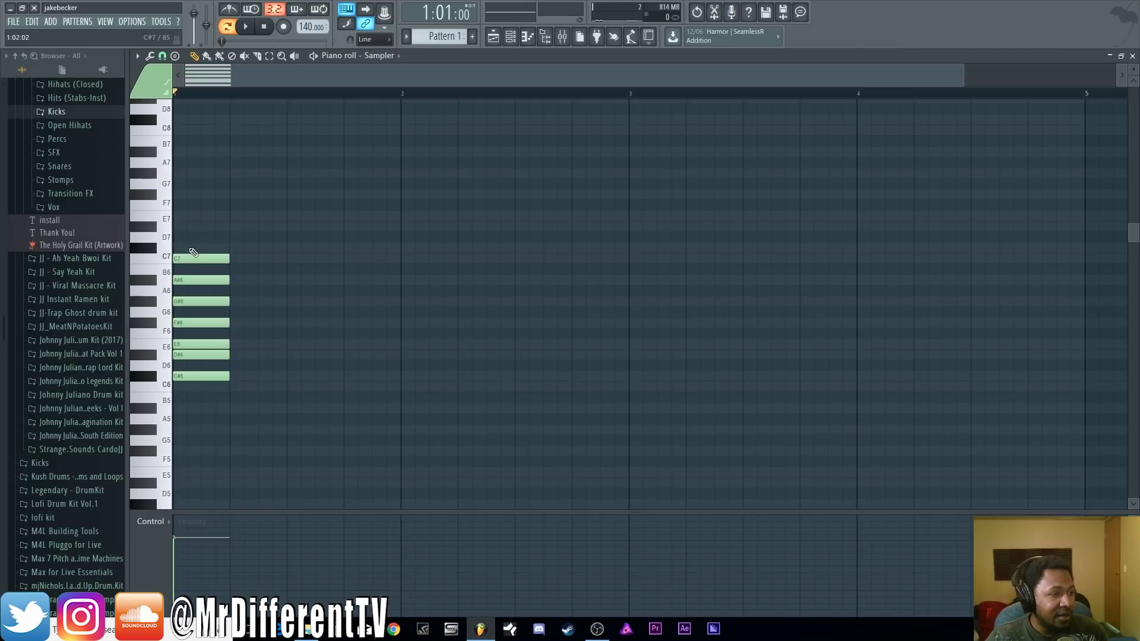
pyautogui.hotkey('ctrl', 'a')
pyautogui.moveTo(184, 374); pyautogui.dragTo(182, 238)
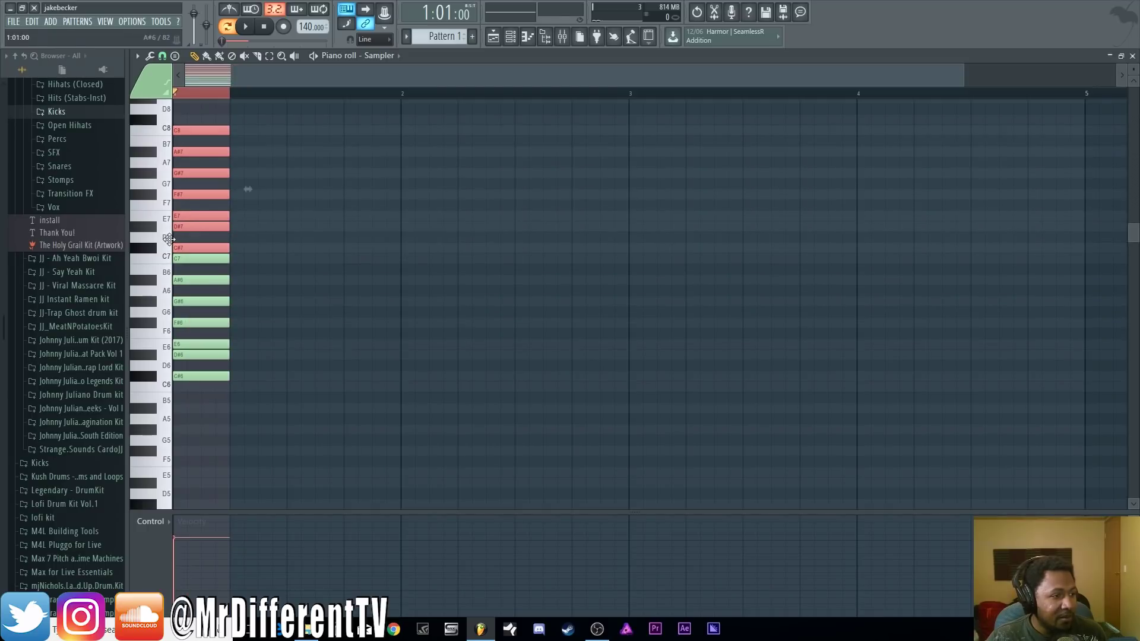
pyautogui.click(293, 356)
pyautogui.moveTo(262, 383); pyautogui.dragTo(188, 397)
pyautogui.click(263, 348)
pyautogui.moveTo(263, 347); pyautogui.dragTo(263, 321)
pyautogui.scroll(-3, 272, 340)
pyautogui.scroll(-3, 272, 341)
pyautogui.moveTo(259, 215); pyautogui.dragTo(201, 430)
pyautogui.scroll(3, 234, 407)
# Stretch every scale note so it ends at bar 5.
pyautogui.click(292, 365)
pyautogui.hotkey('ctrl', 'a')
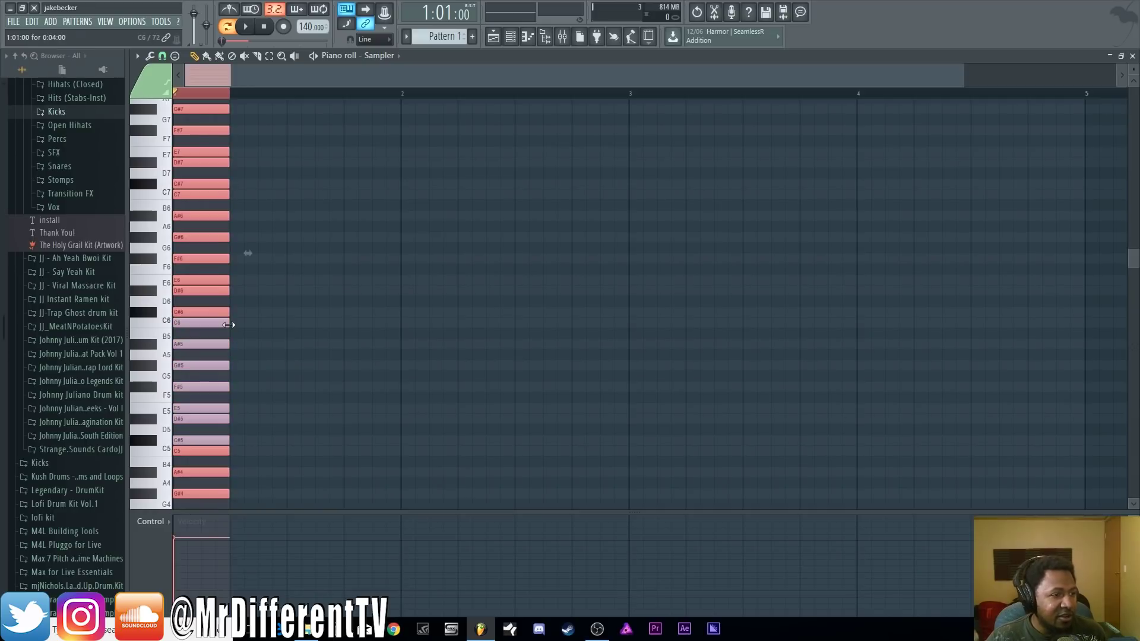
pyautogui.moveTo(230, 323); pyautogui.dragTo(1084, 340)
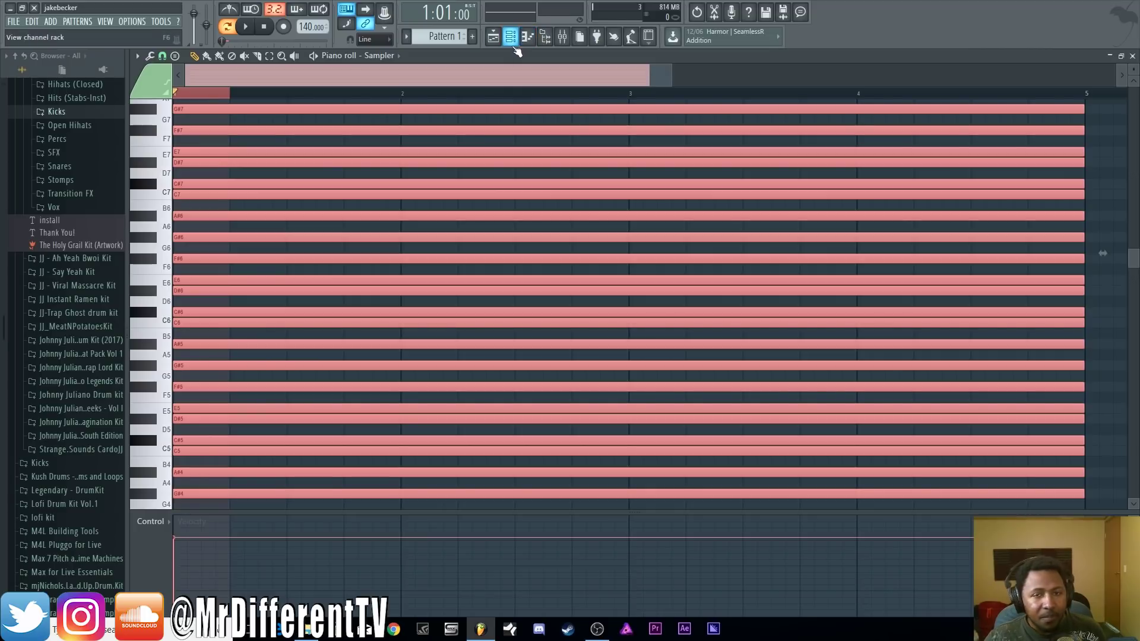
# Keep Ghost channels on and switch to the Piano V2 piano roll.
pyautogui.click(137, 56)
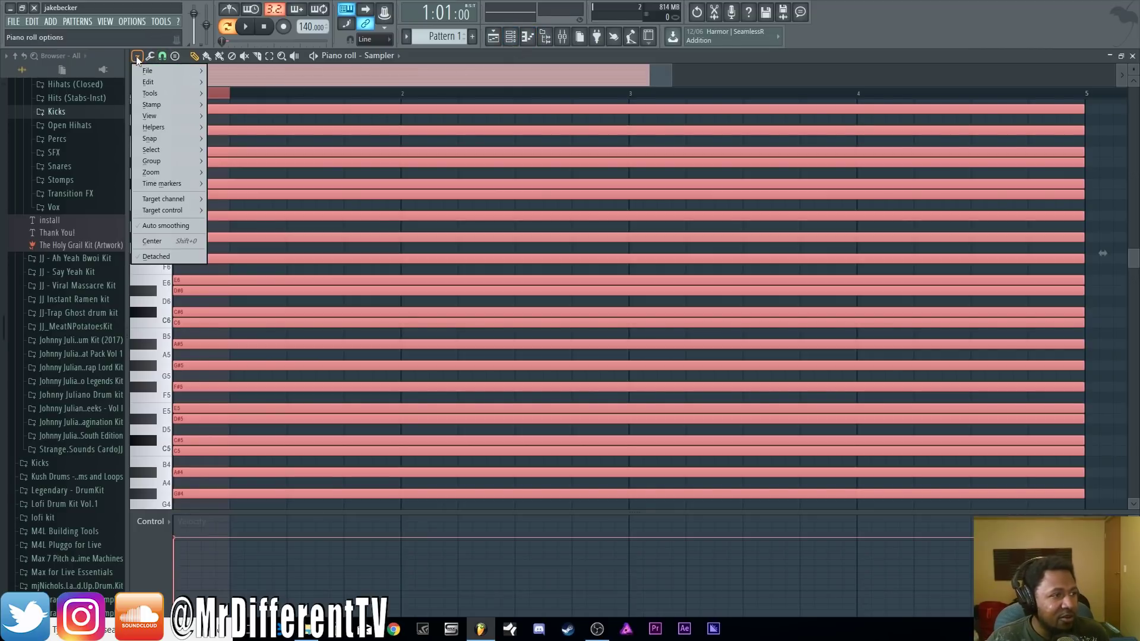
pyautogui.moveTo(155, 115)
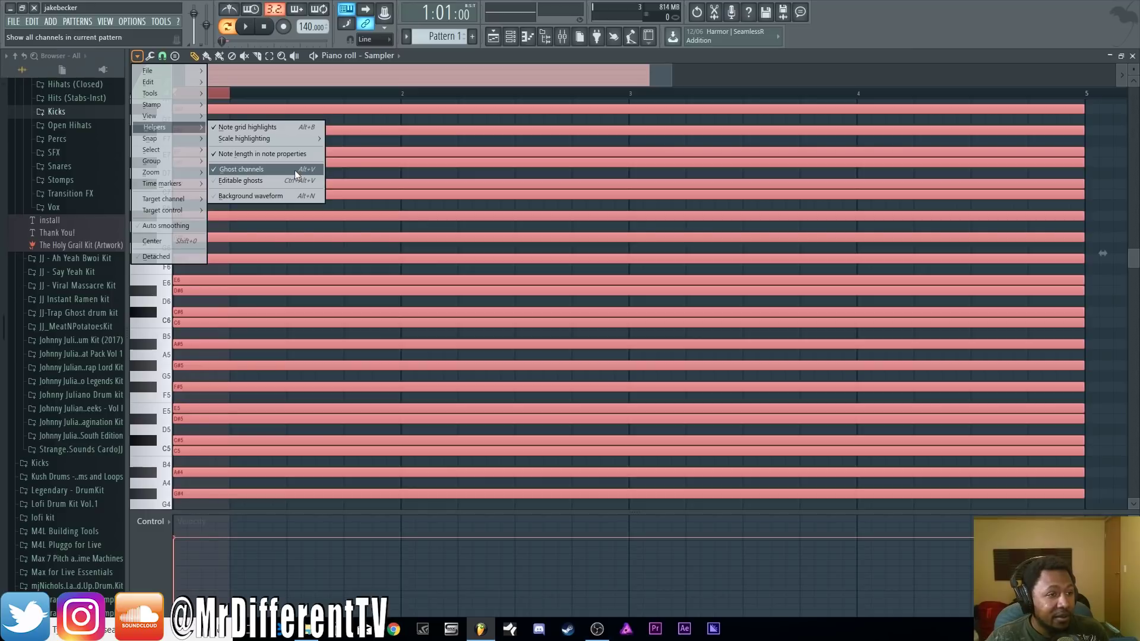
pyautogui.click(510, 36)
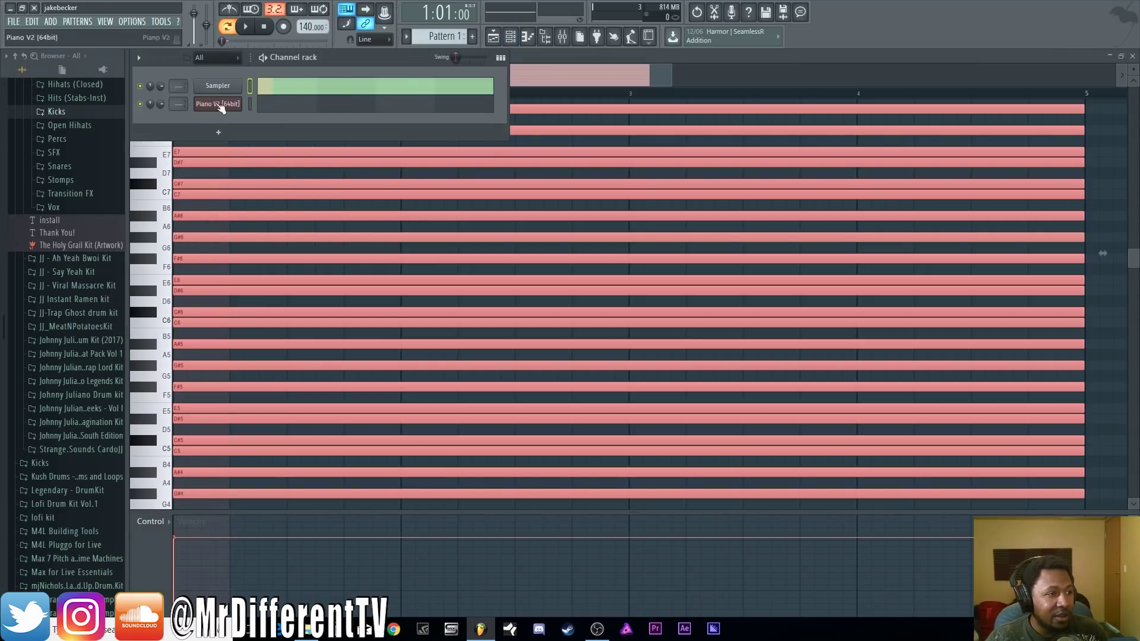
pyautogui.click(282, 115)
pyautogui.scroll(-3, 246, 331)
pyautogui.scroll(6, 255, 390)
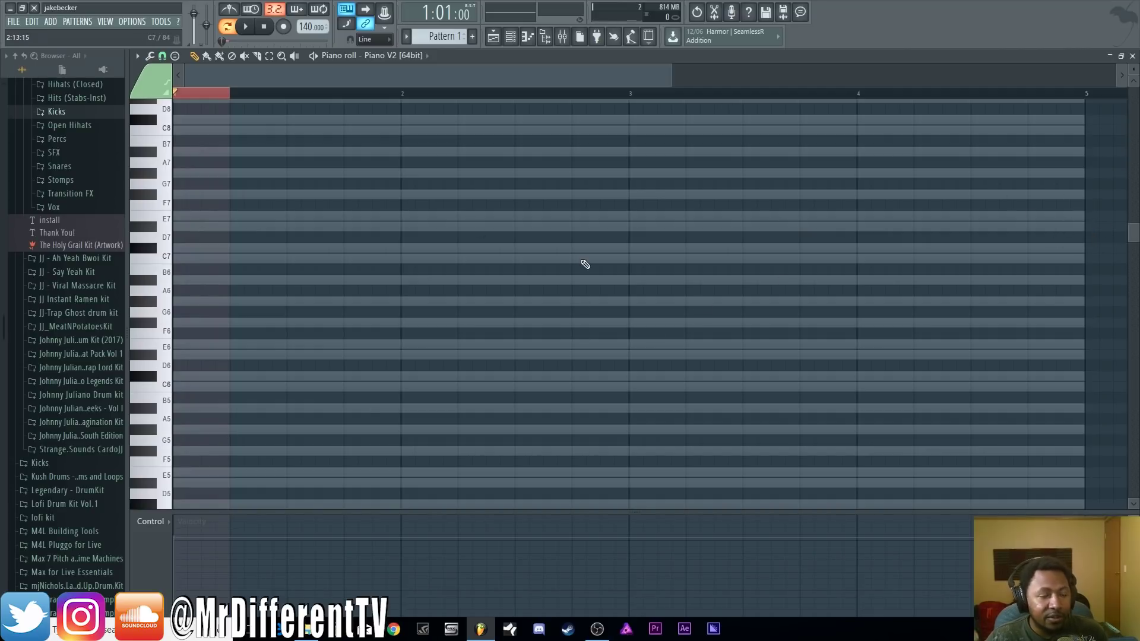
# Draw short C#6, E6 and G#6 notes at bar 1 and play the chord.
pyautogui.click(180, 378)
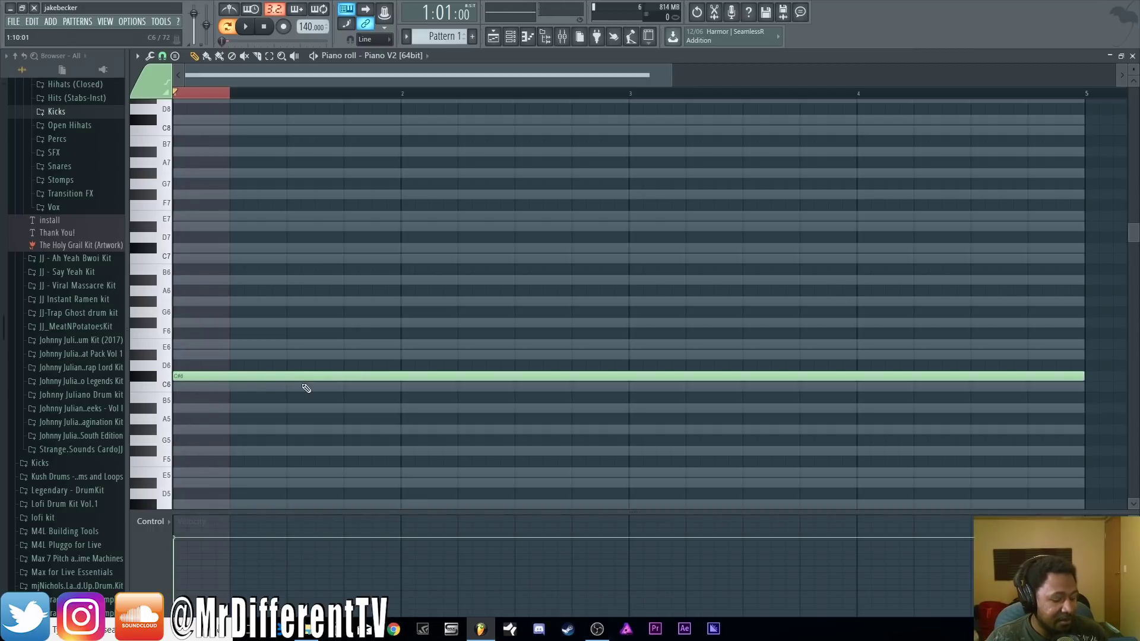
pyautogui.hotkey('ctrl', 'z')
pyautogui.click(187, 345)
pyautogui.click(181, 301)
pyautogui.hotkey('ctrl', 'z')
pyautogui.hotkey('ctrl', 'z')
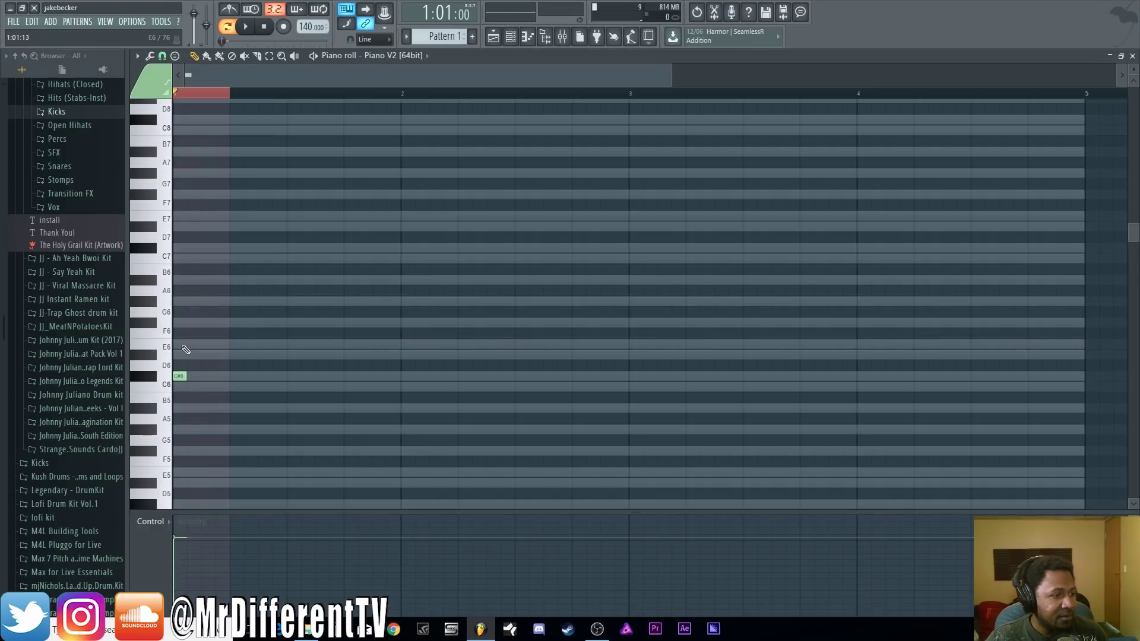
pyautogui.click(182, 302)
pyautogui.press('space')
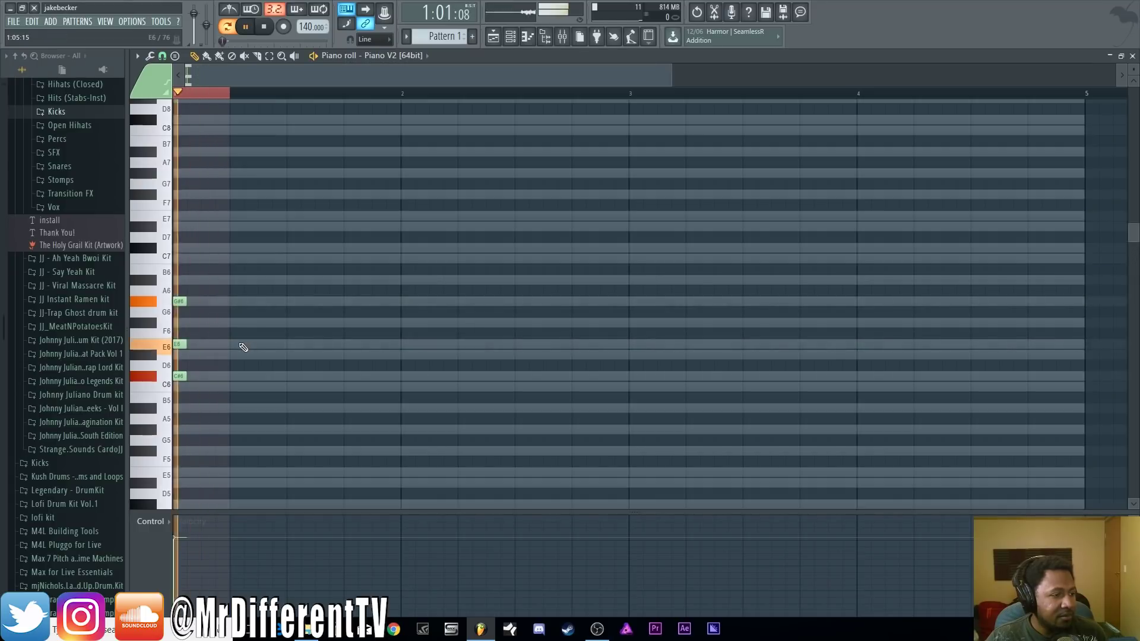
pyautogui.click(269, 55)
pyautogui.press('space')
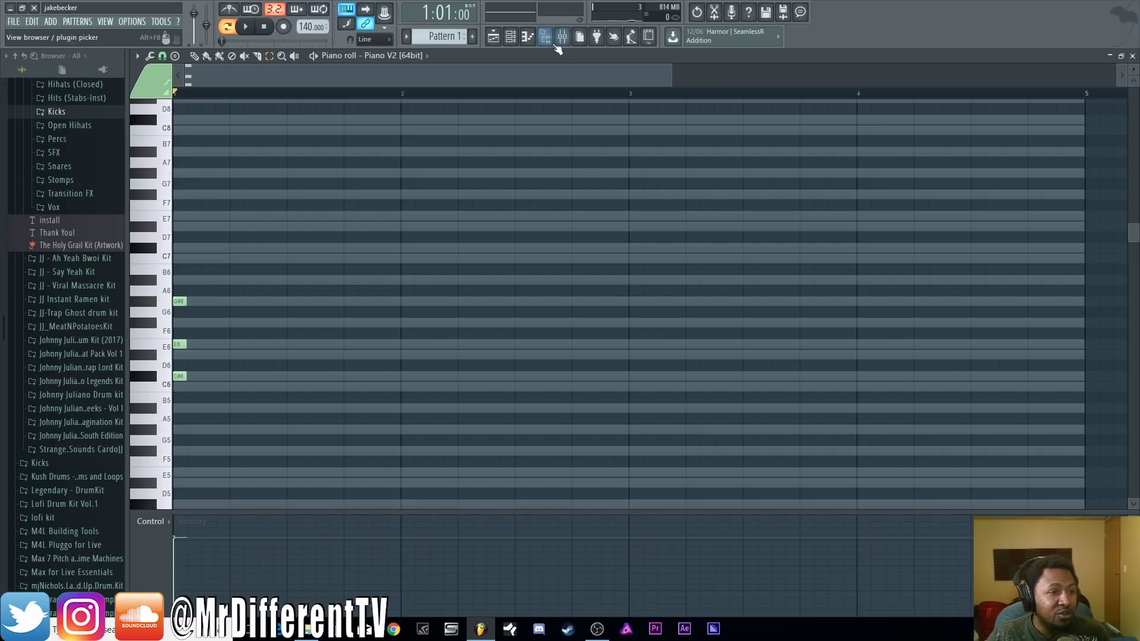
# Open the channel rack showing the Sampler and Piano V2 channels.
pyautogui.click(510, 37)
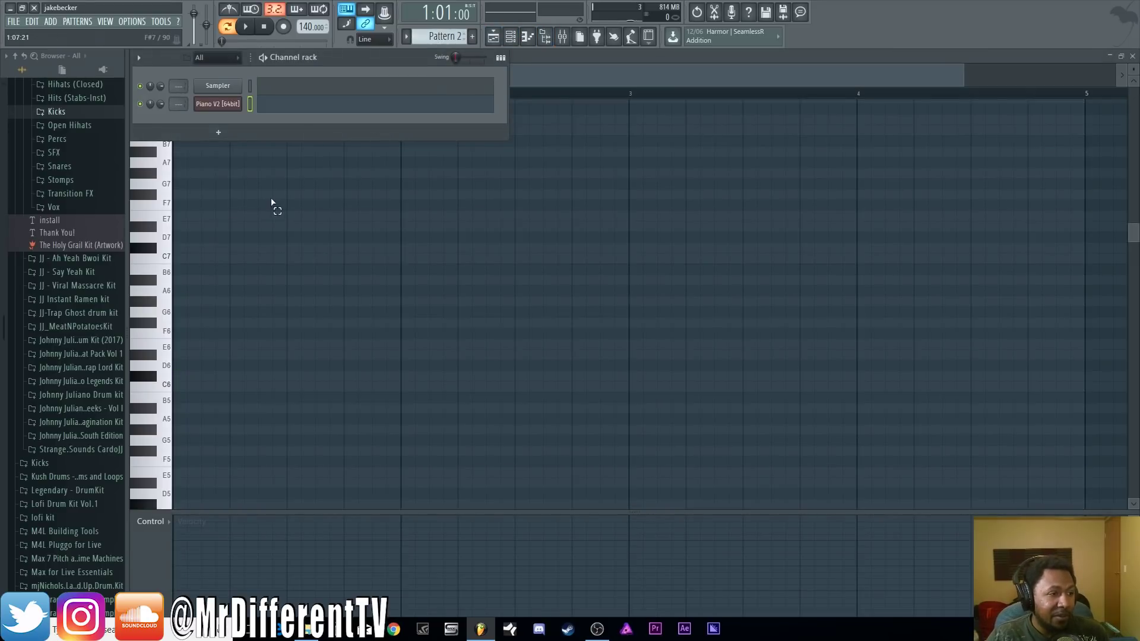